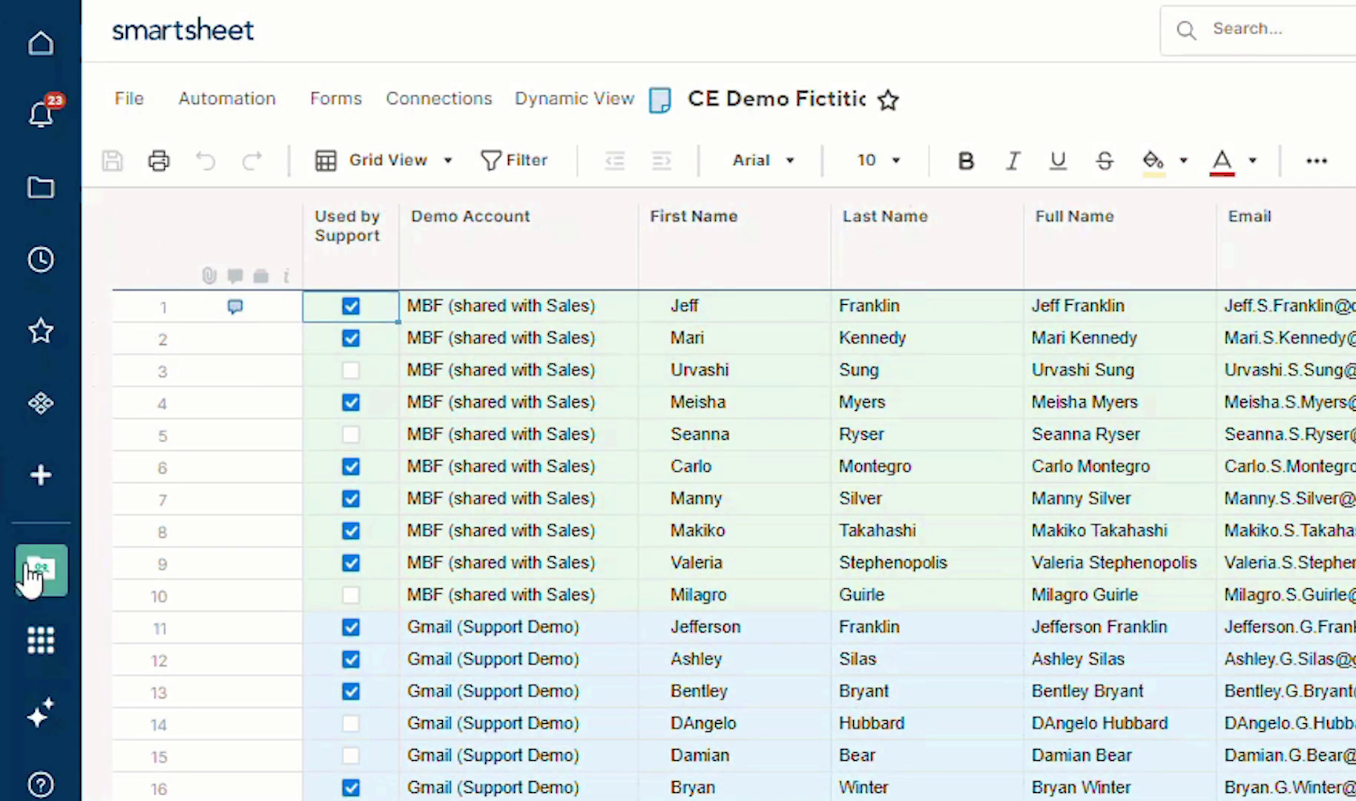
- Show the CE GSS L&C workspace contents from the left navigation bar
left_click(29, 573)
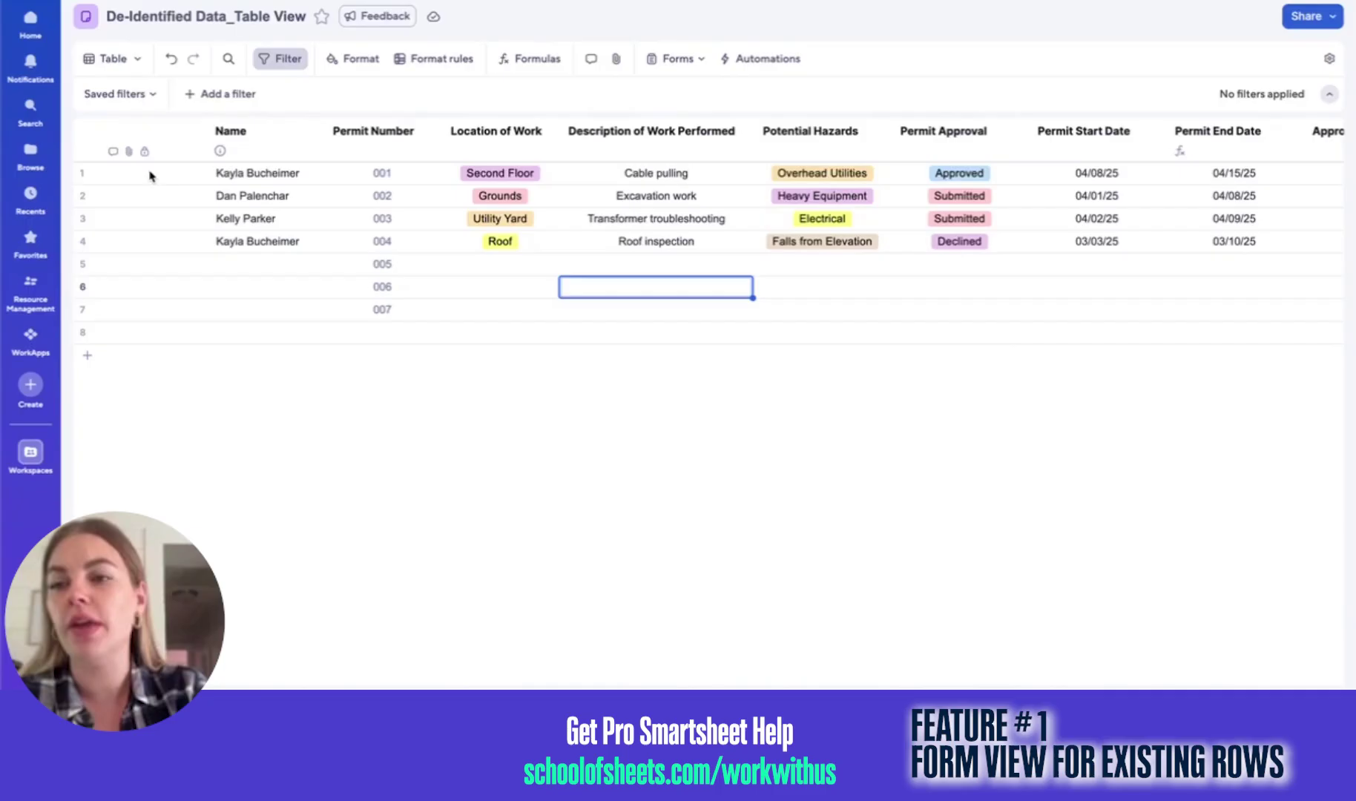
- Open the De-Identified Data_Table View sheet and view permit 001's row details
mouse_move(191, 175)
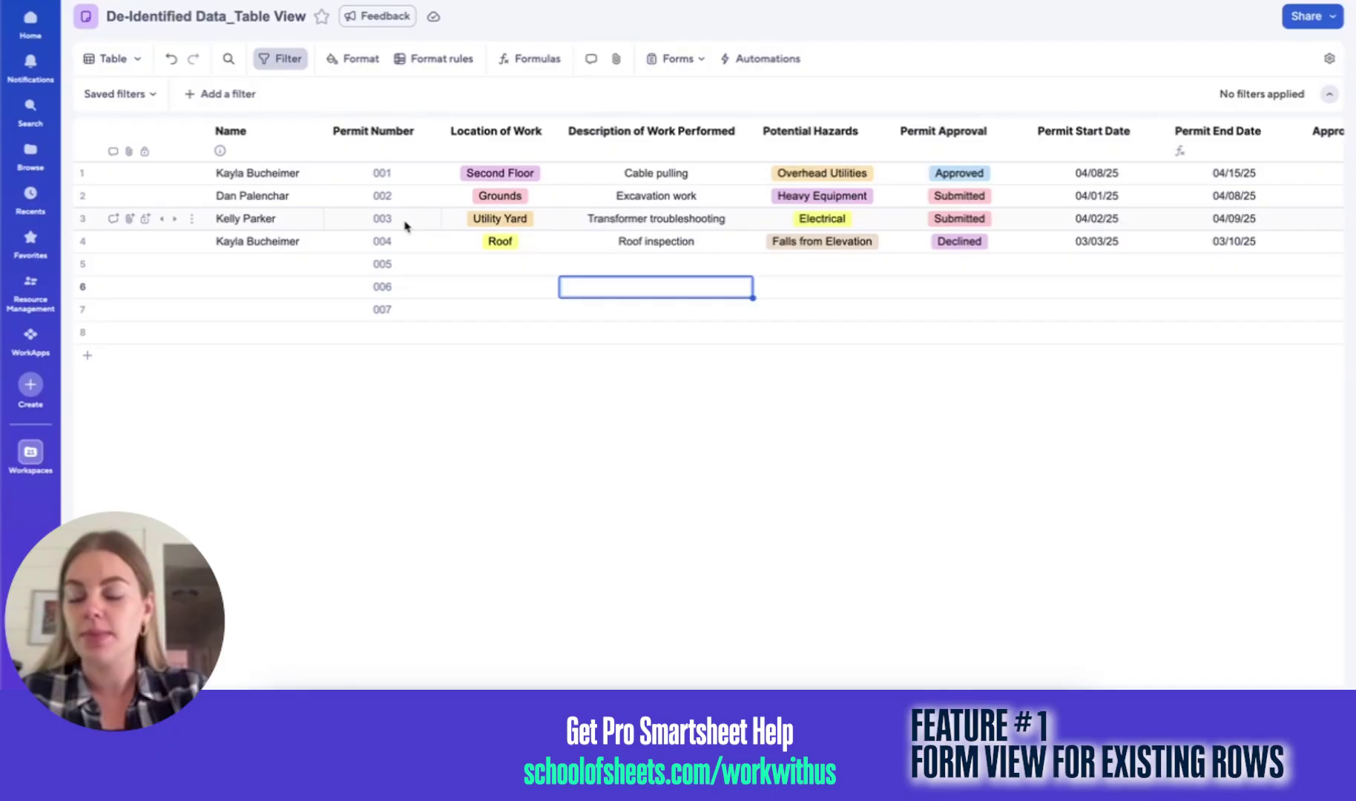
scroll(611, 199, "right", 3)
scroll(611, 199, "left", 3)
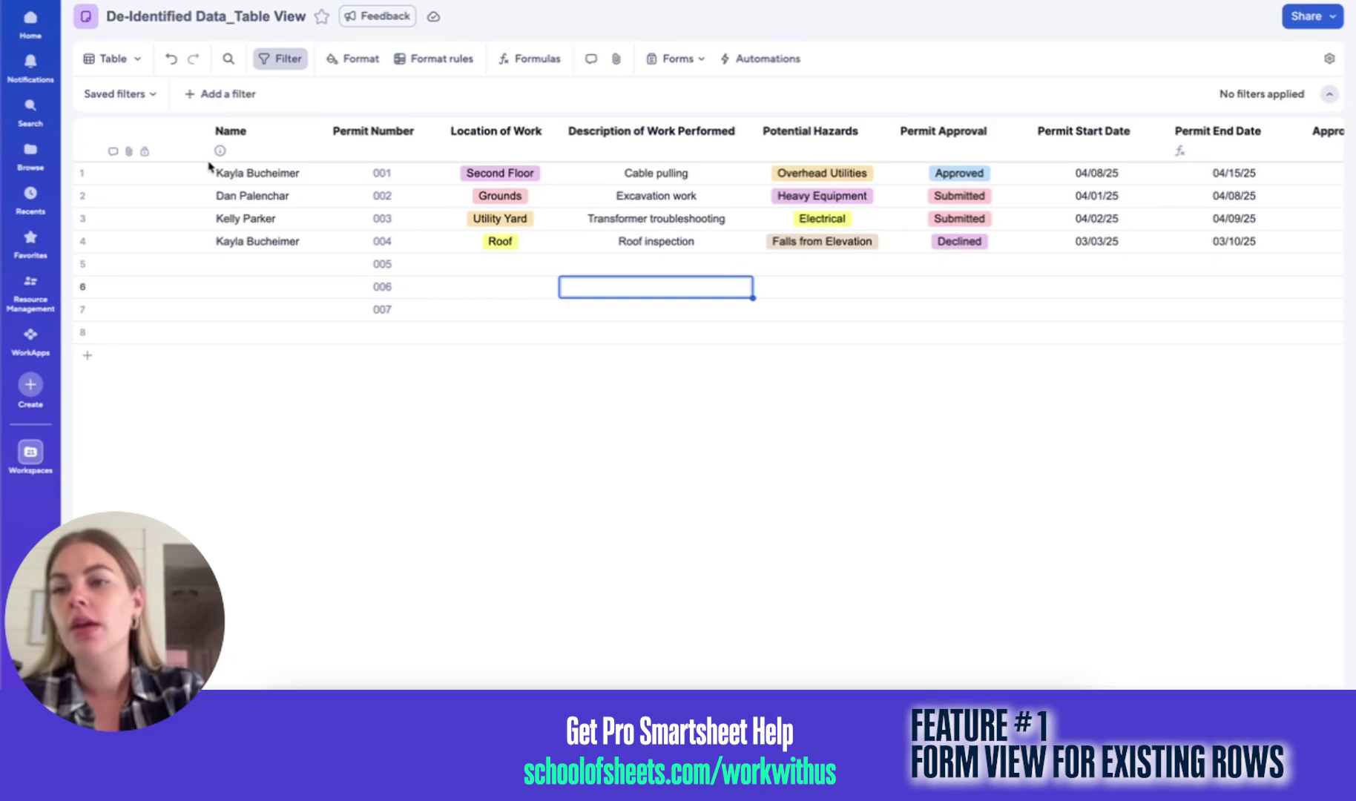
left_click(98, 173)
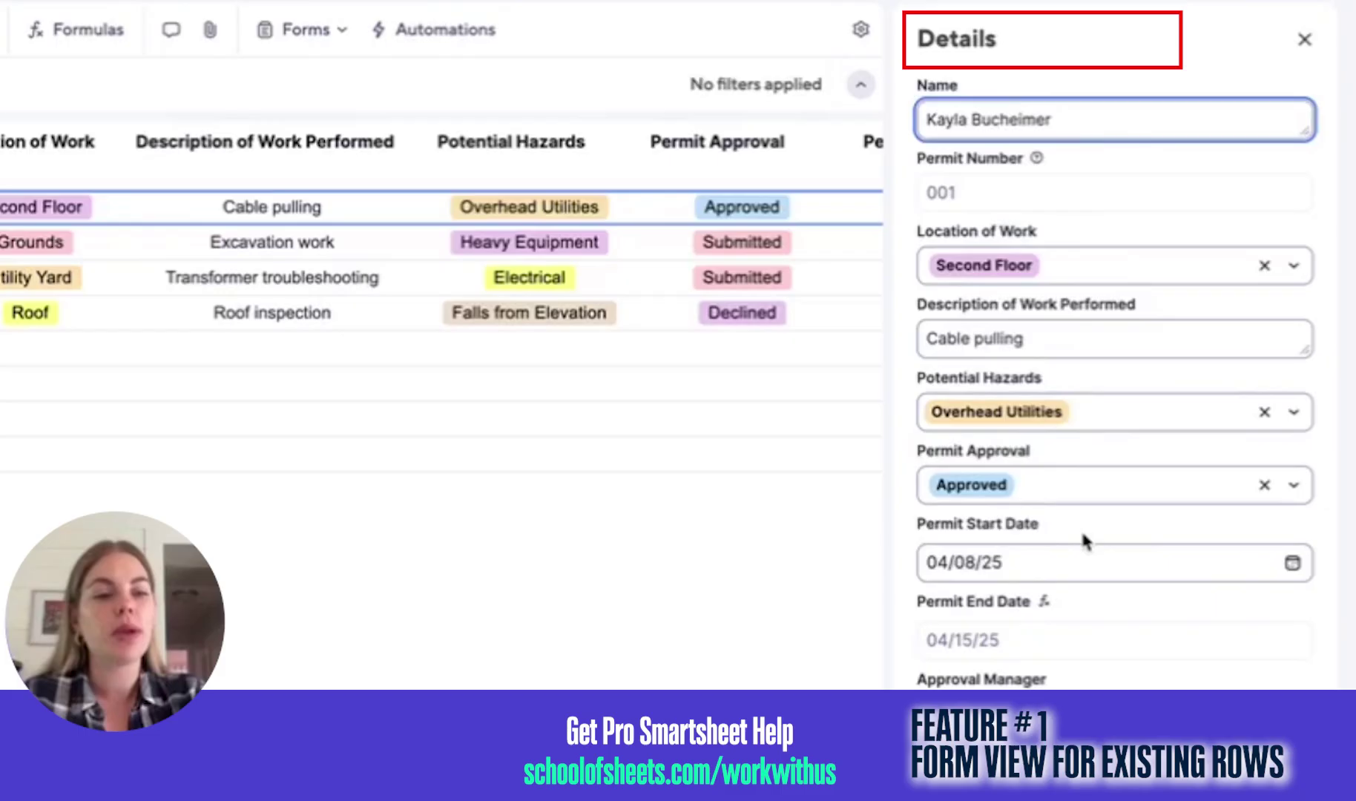
- Stop editing the Name field and close permit 001's details panel
left_click(1096, 392)
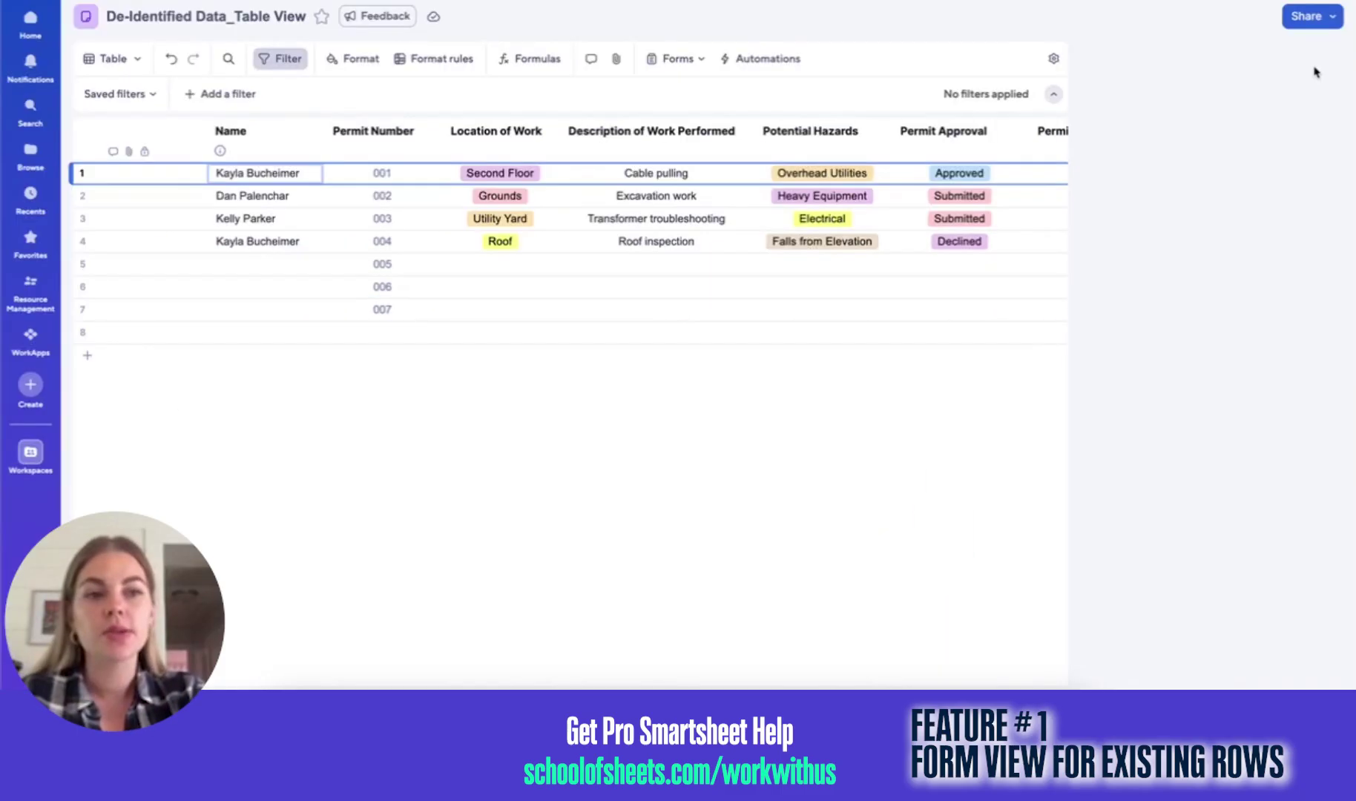
left_click(1304, 41)
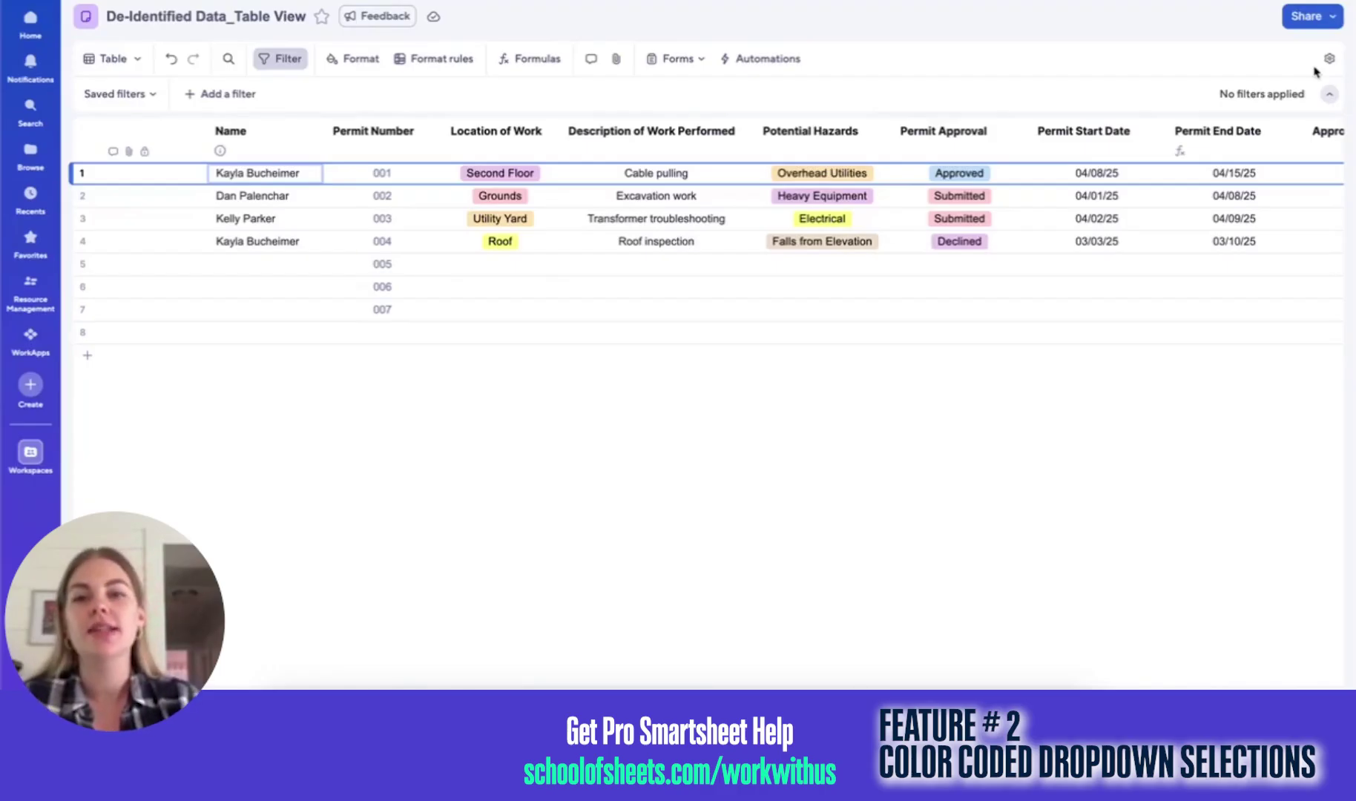
left_click(493, 134)
double_click(494, 135)
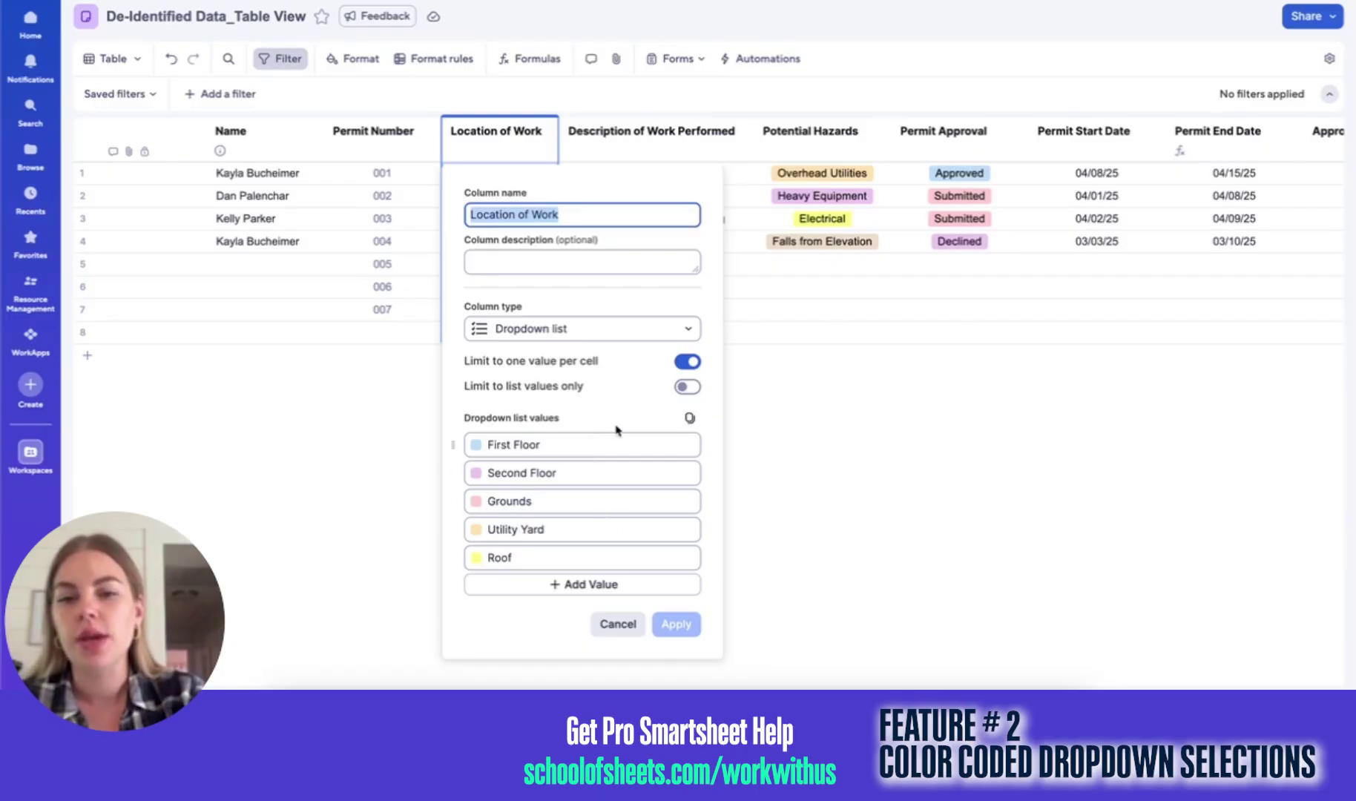
left_click(834, 135)
left_click(957, 134)
left_click(836, 146)
left_click(837, 145)
scroll(893, 445, "down", 3)
left_click(788, 291)
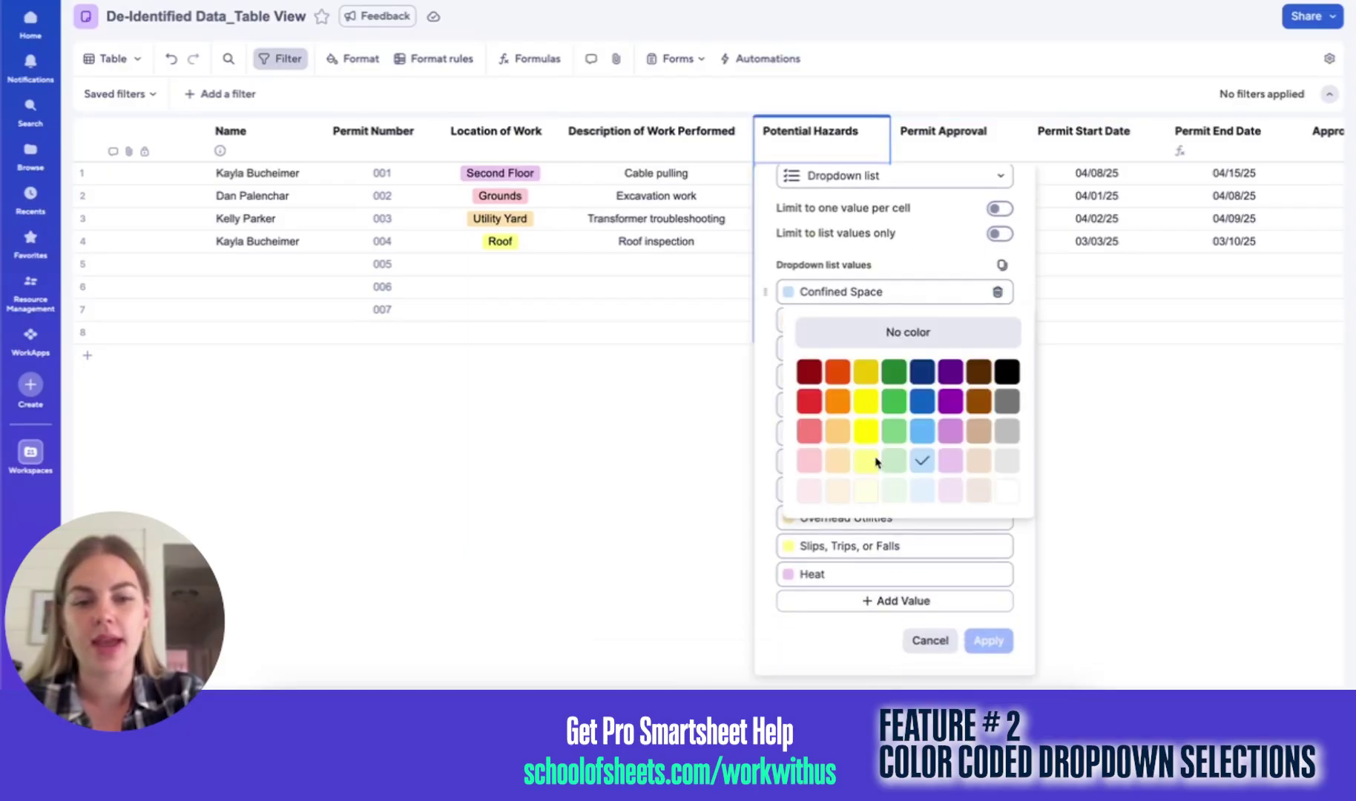
scroll(964, 371, "up", 3)
left_click(939, 302)
scroll(912, 445, "down", 3)
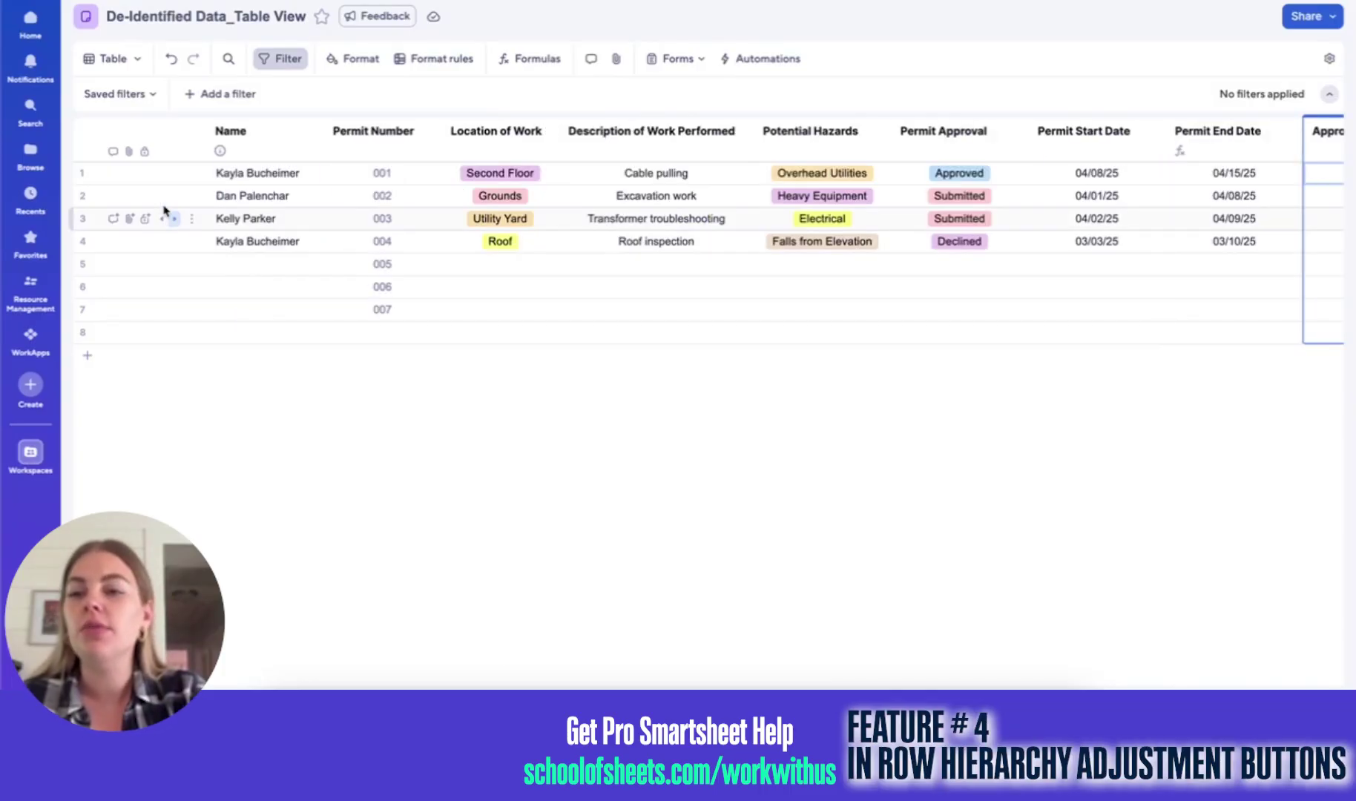
- Indent the permit 002, 003 and 004 rows under permit 001
mouse_move(170, 197)
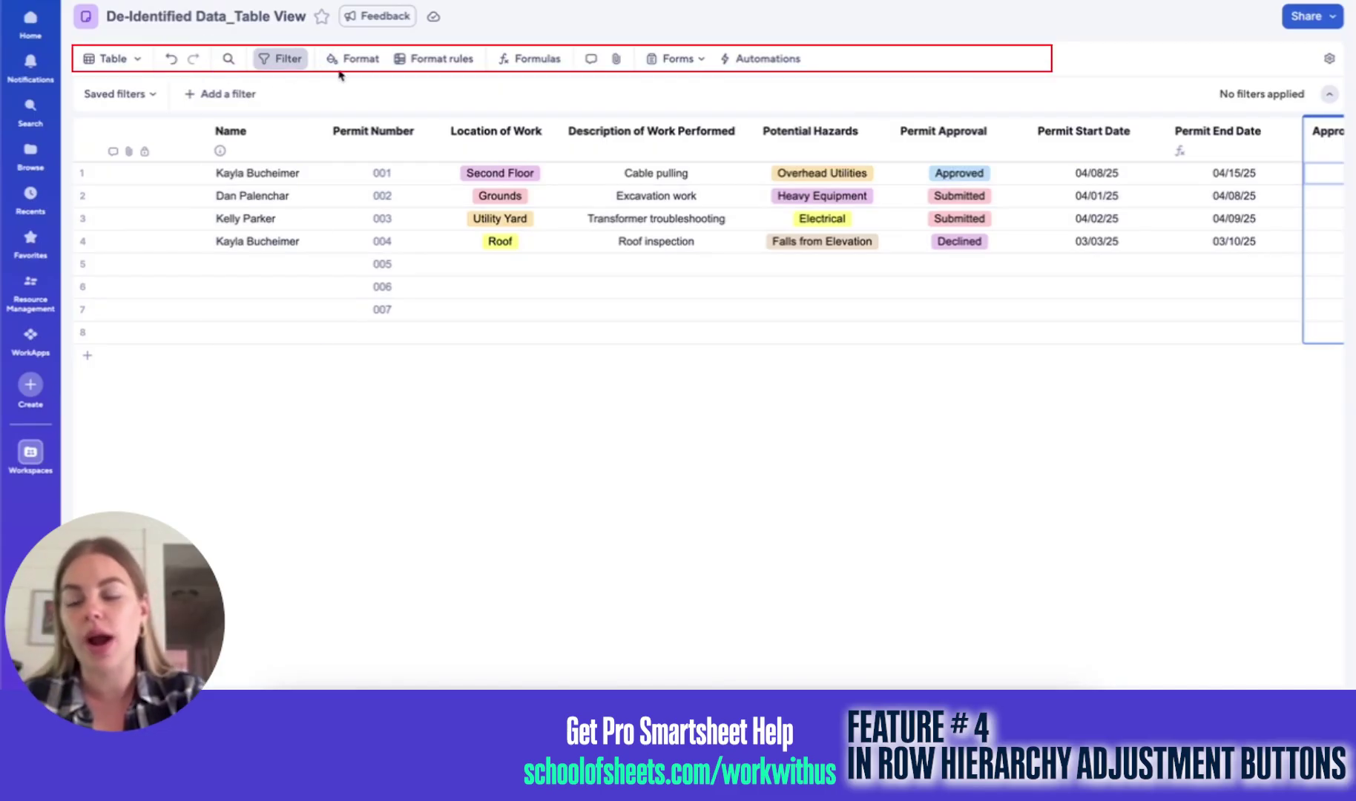
left_click(174, 196)
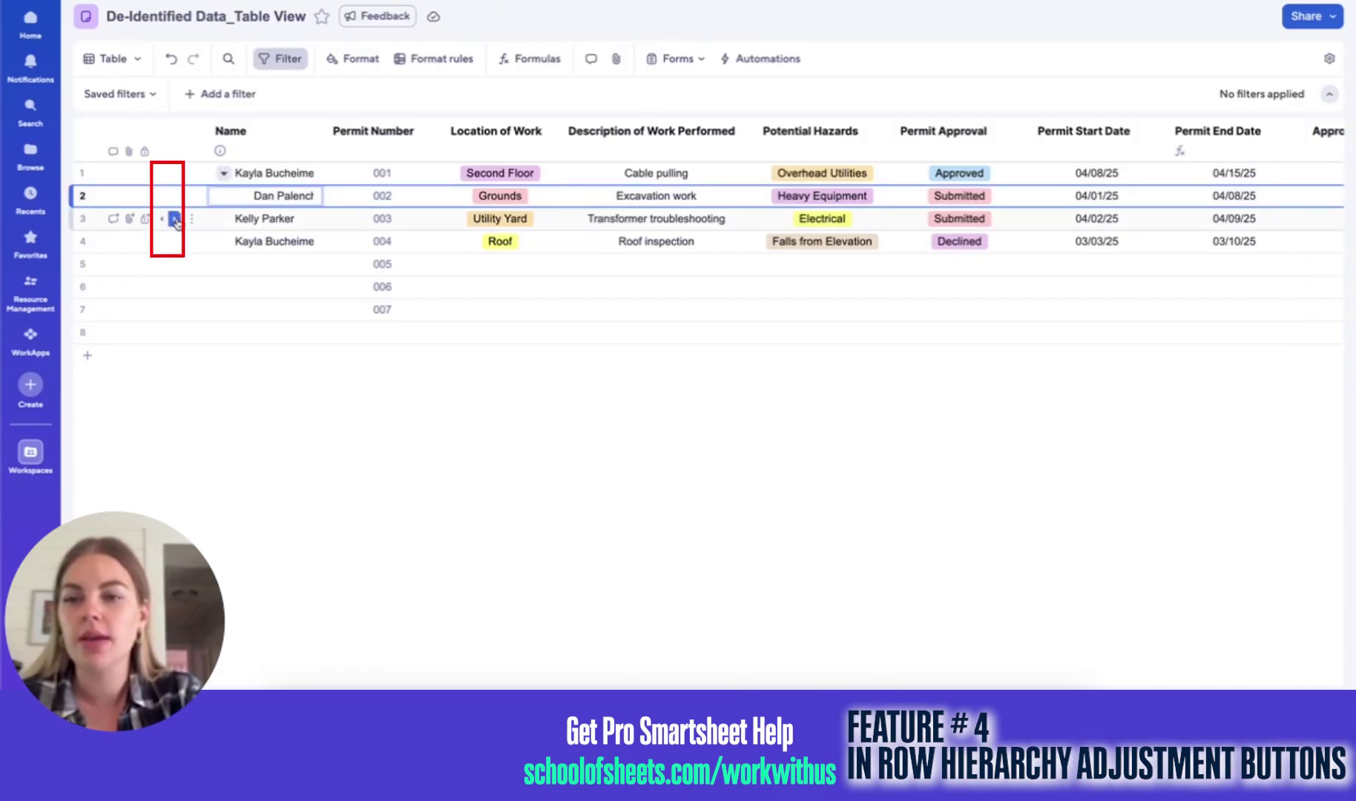
left_click(175, 219)
left_click(175, 242)
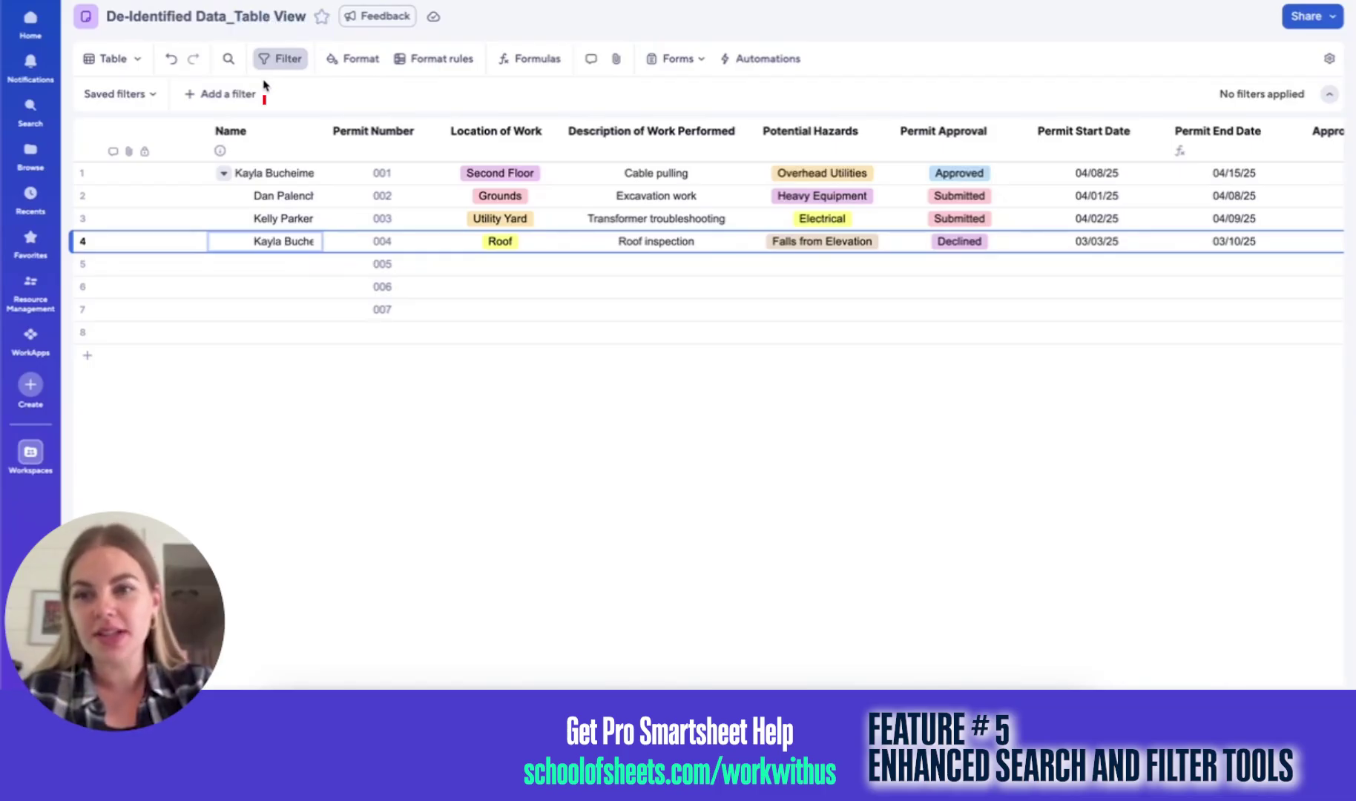
- Filter the sheet to Location of Work equal to Second Floor
left_click(242, 95)
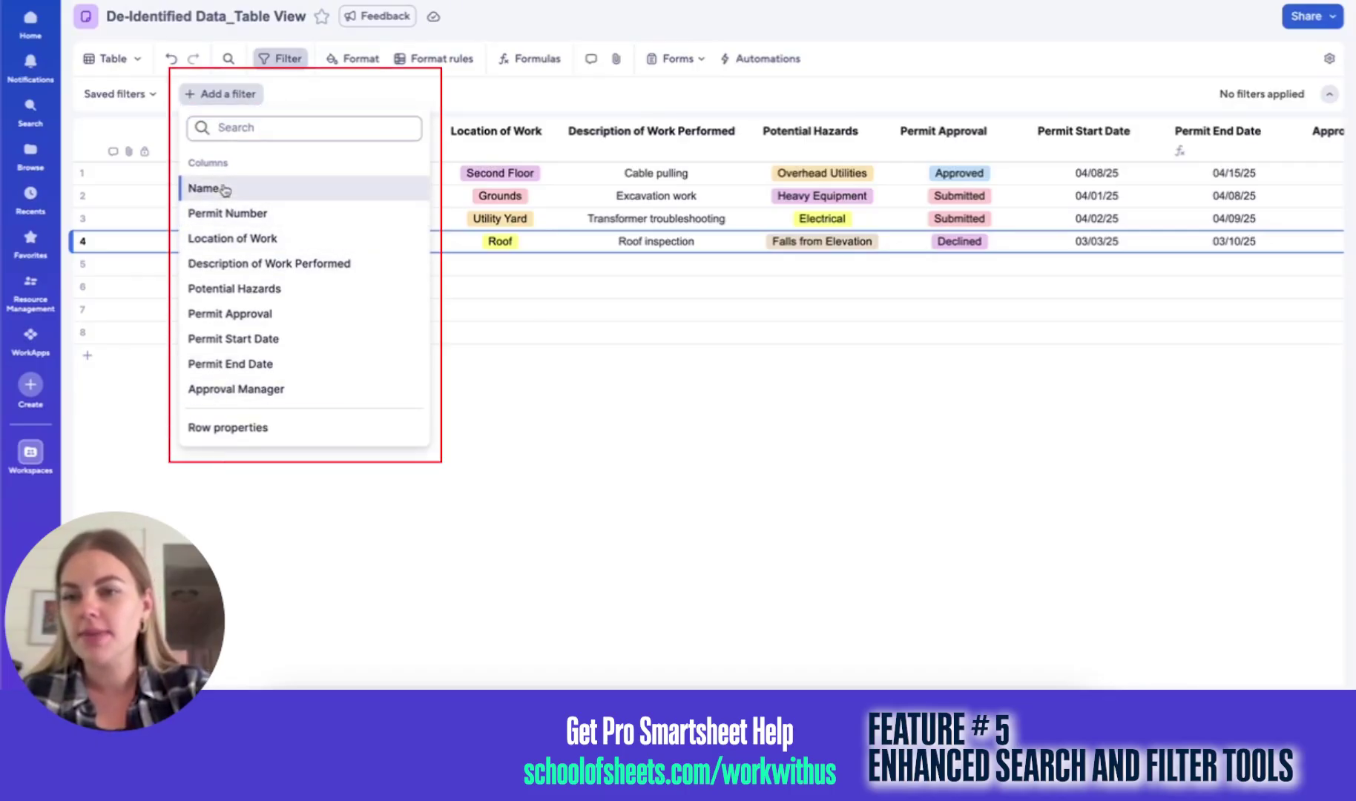
left_click(241, 239)
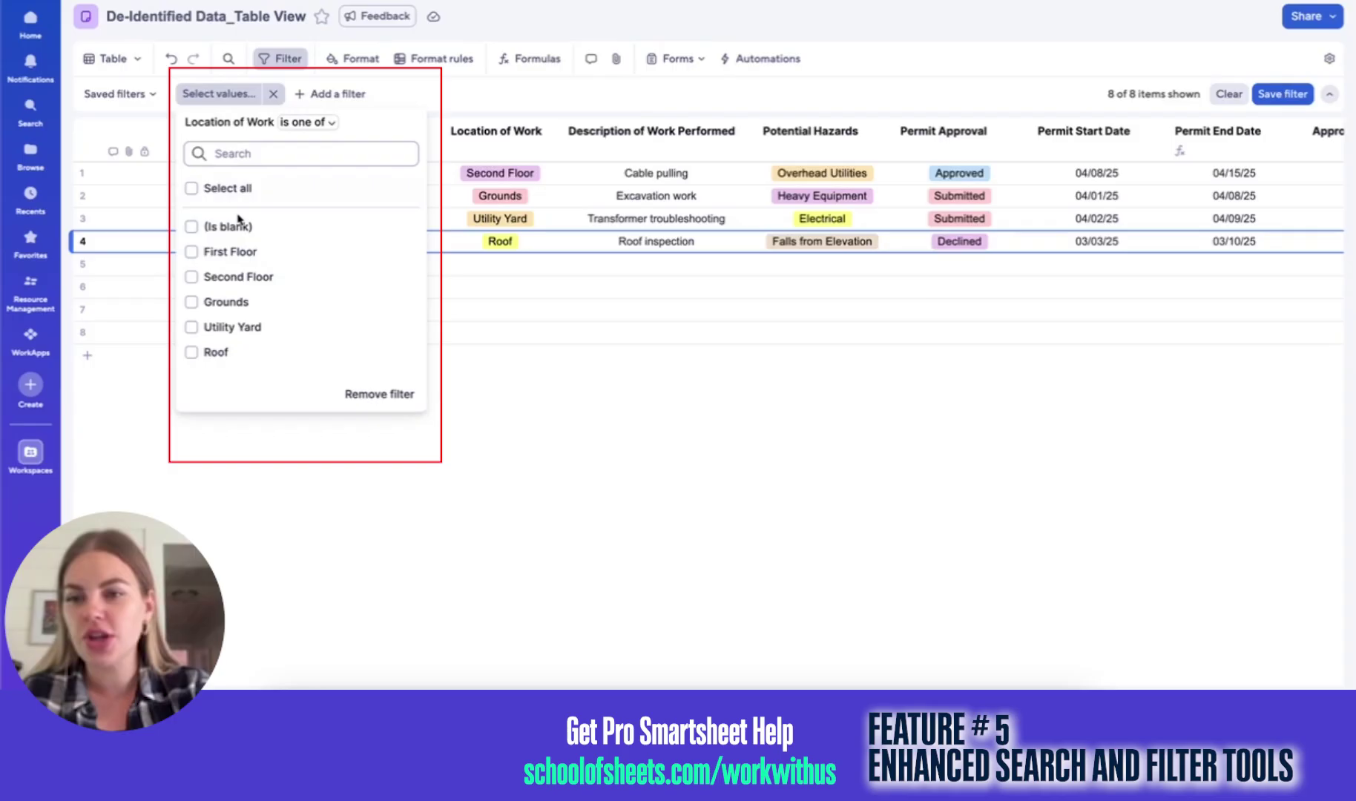
left_click(199, 279)
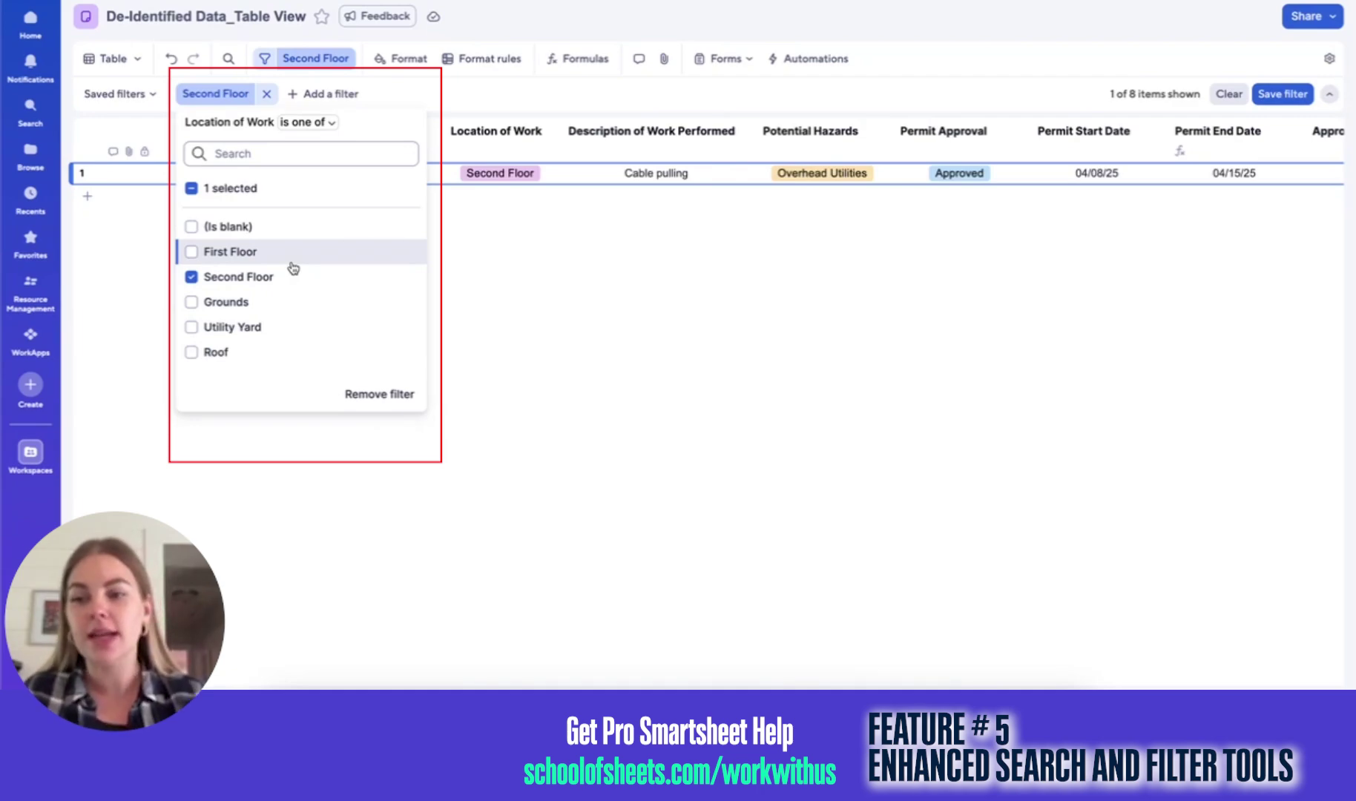
left_click(479, 107)
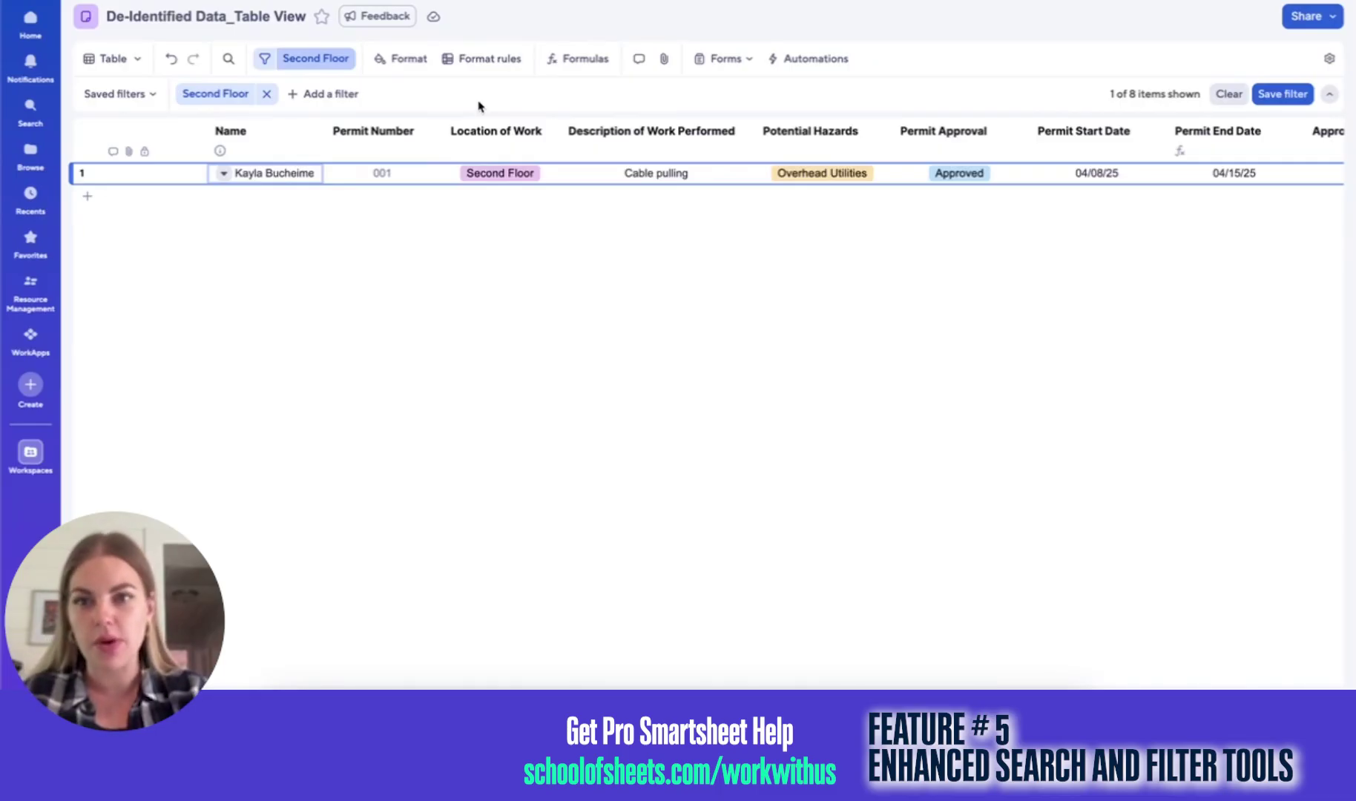
- Save the filter as 'Location of Work Filter' and change its condition joiner to Or
left_click(1283, 95)
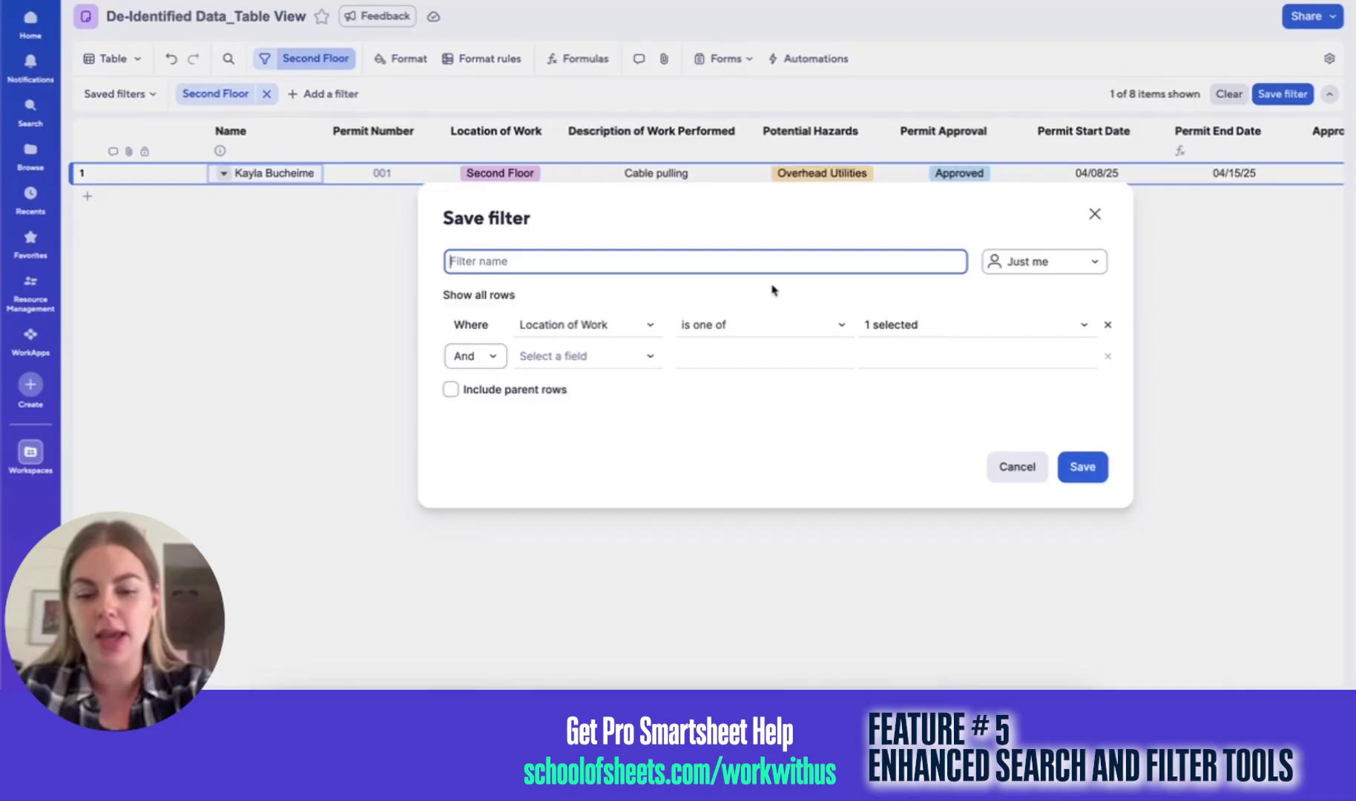
type("Location of Work Filter")
left_click(1082, 467)
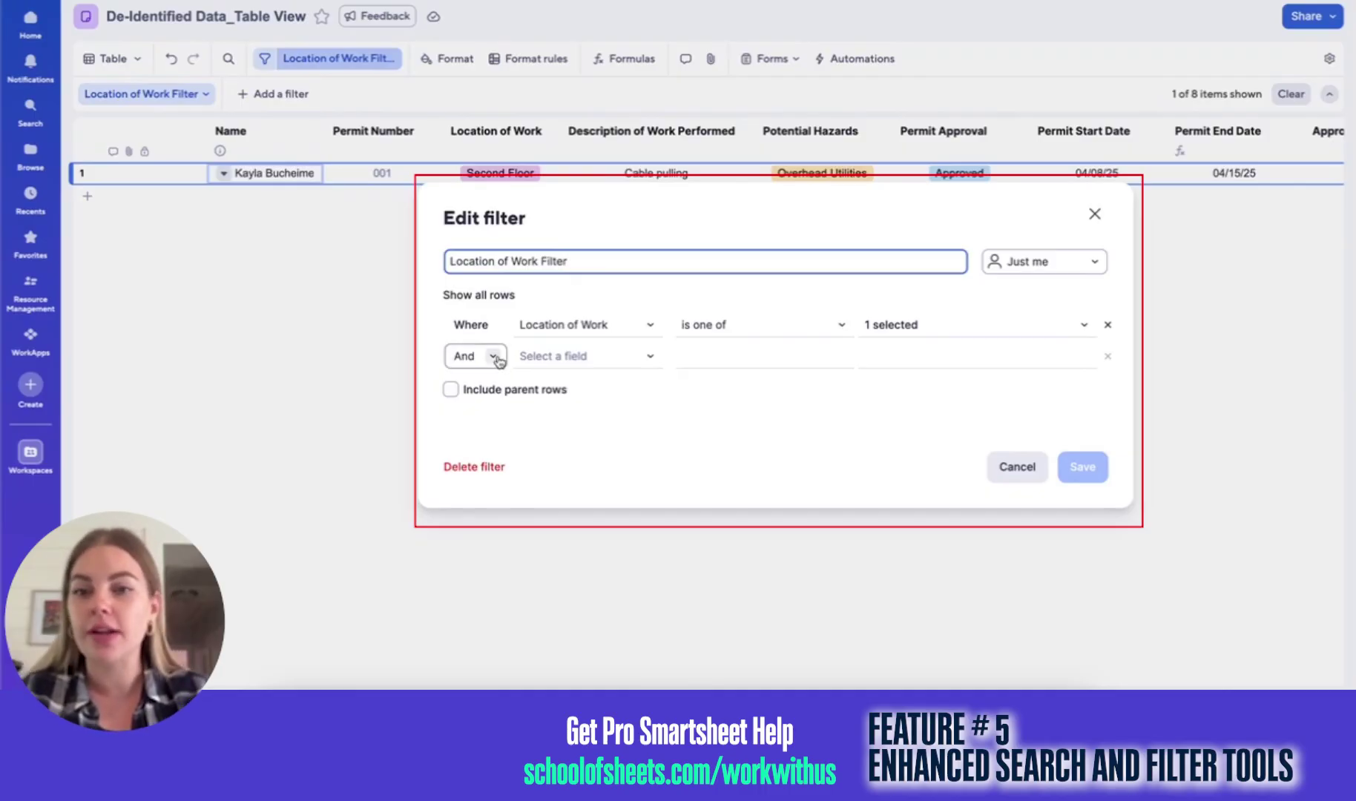
left_click(494, 357)
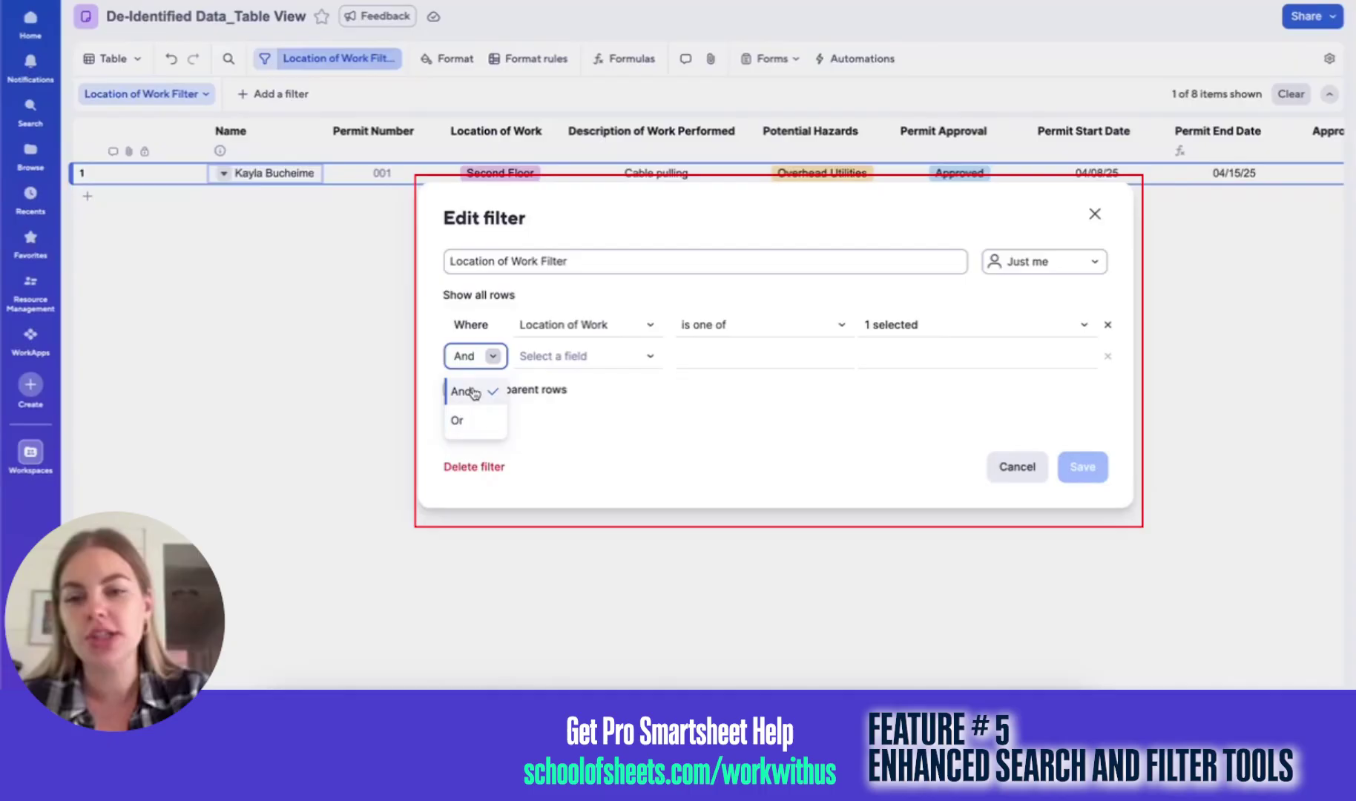
left_click(459, 421)
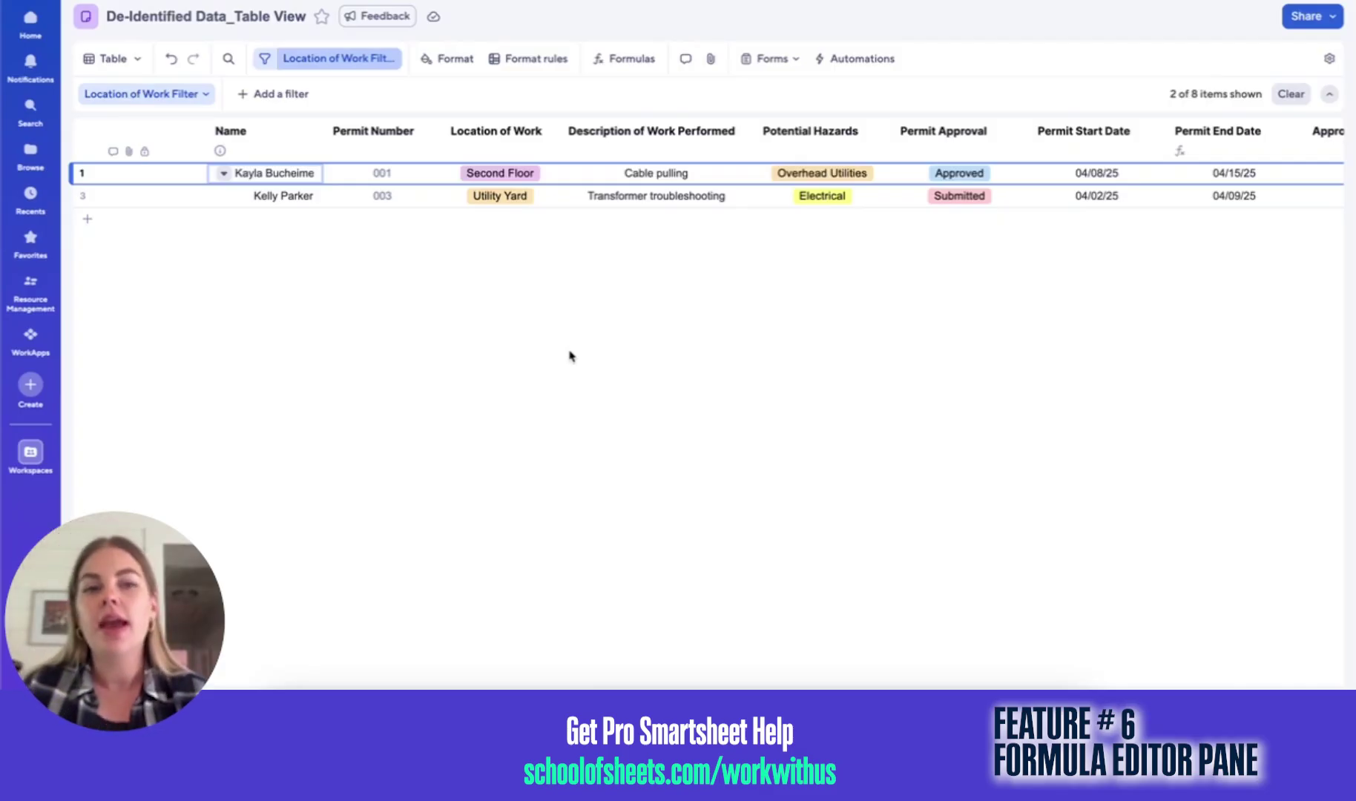
scroll(569, 356, "right", 3)
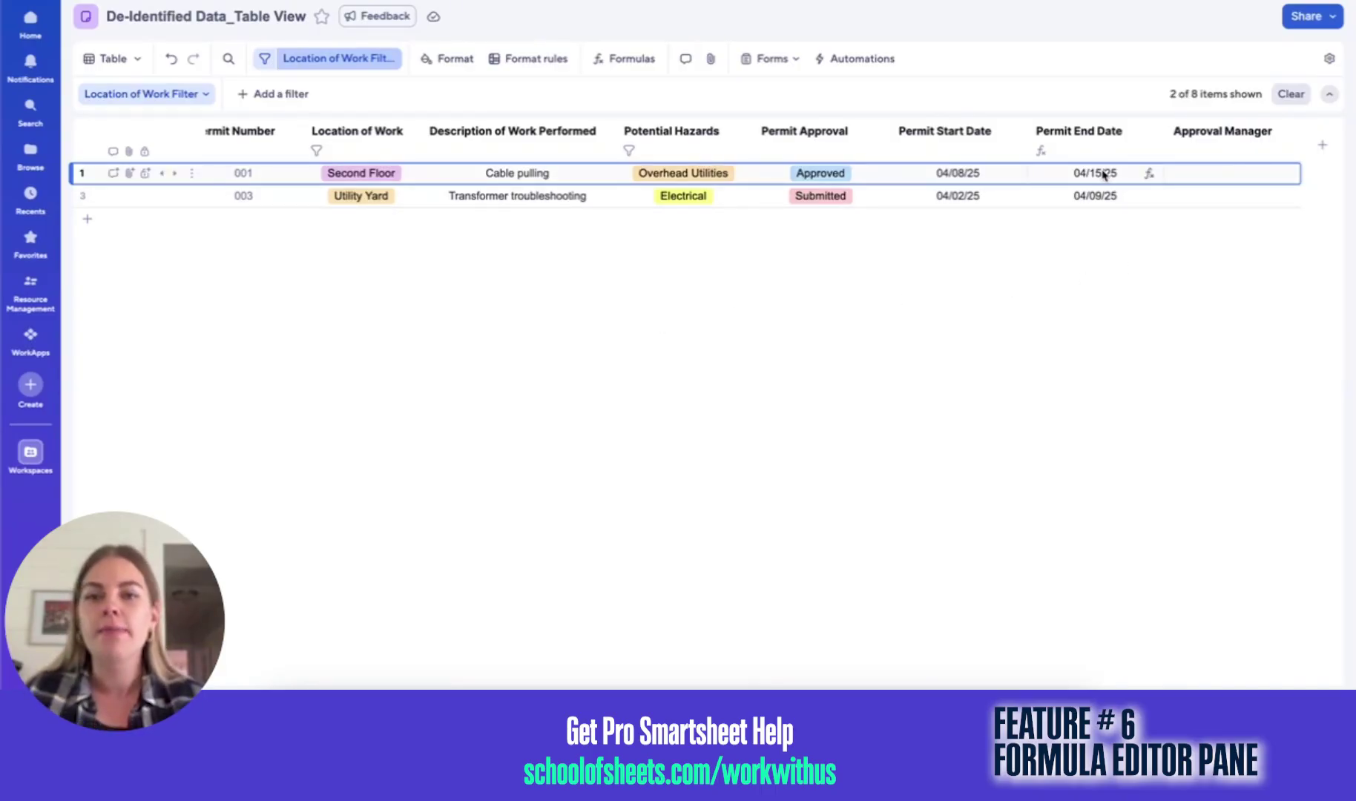
left_click(1103, 175)
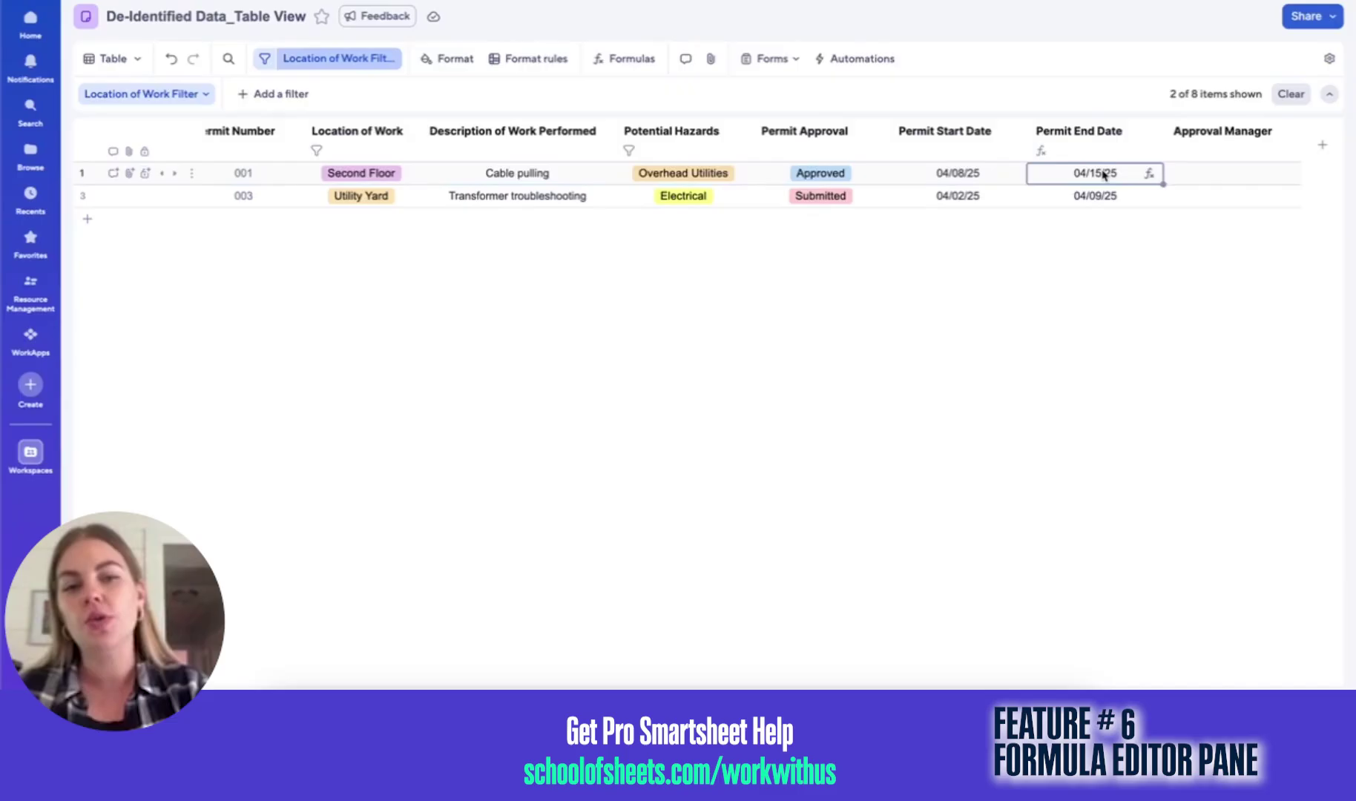
left_click(1103, 174)
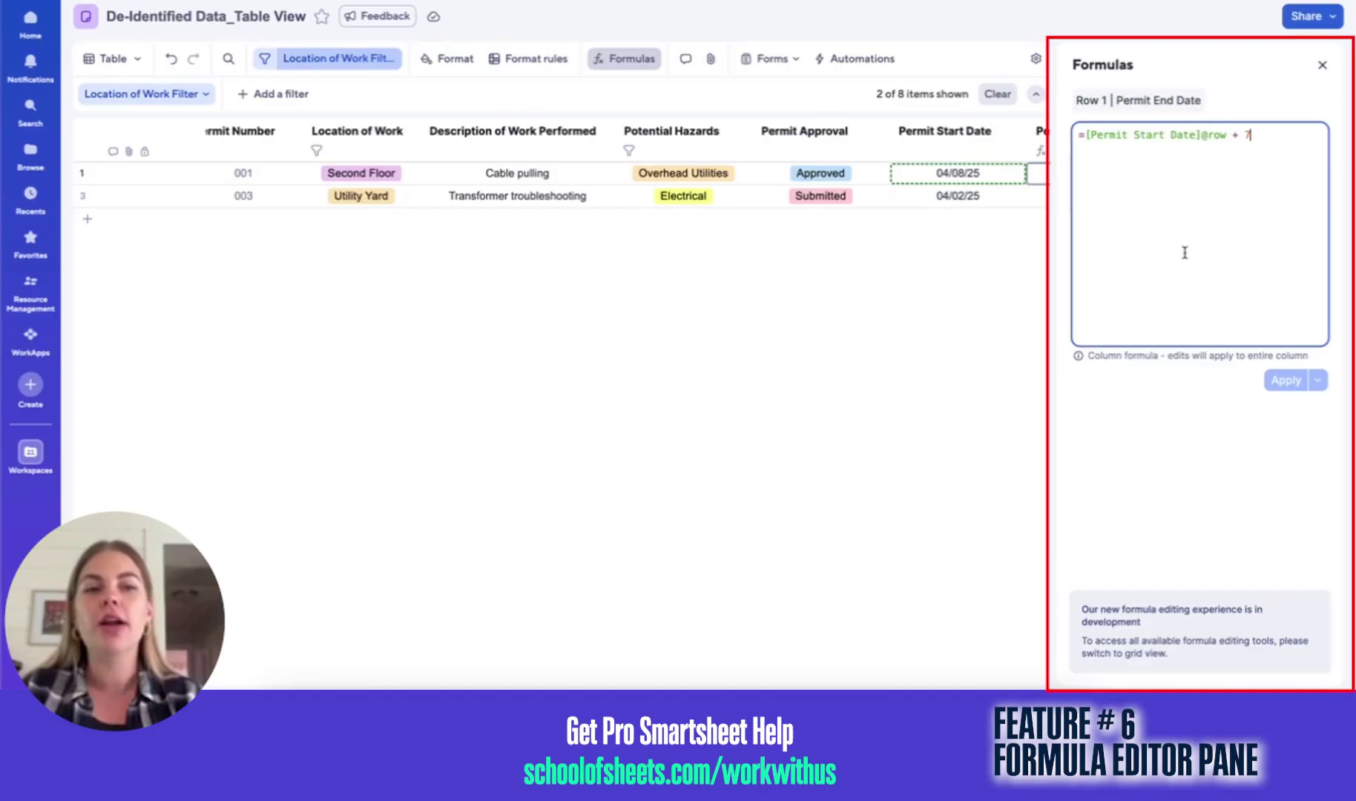
left_click(1323, 384)
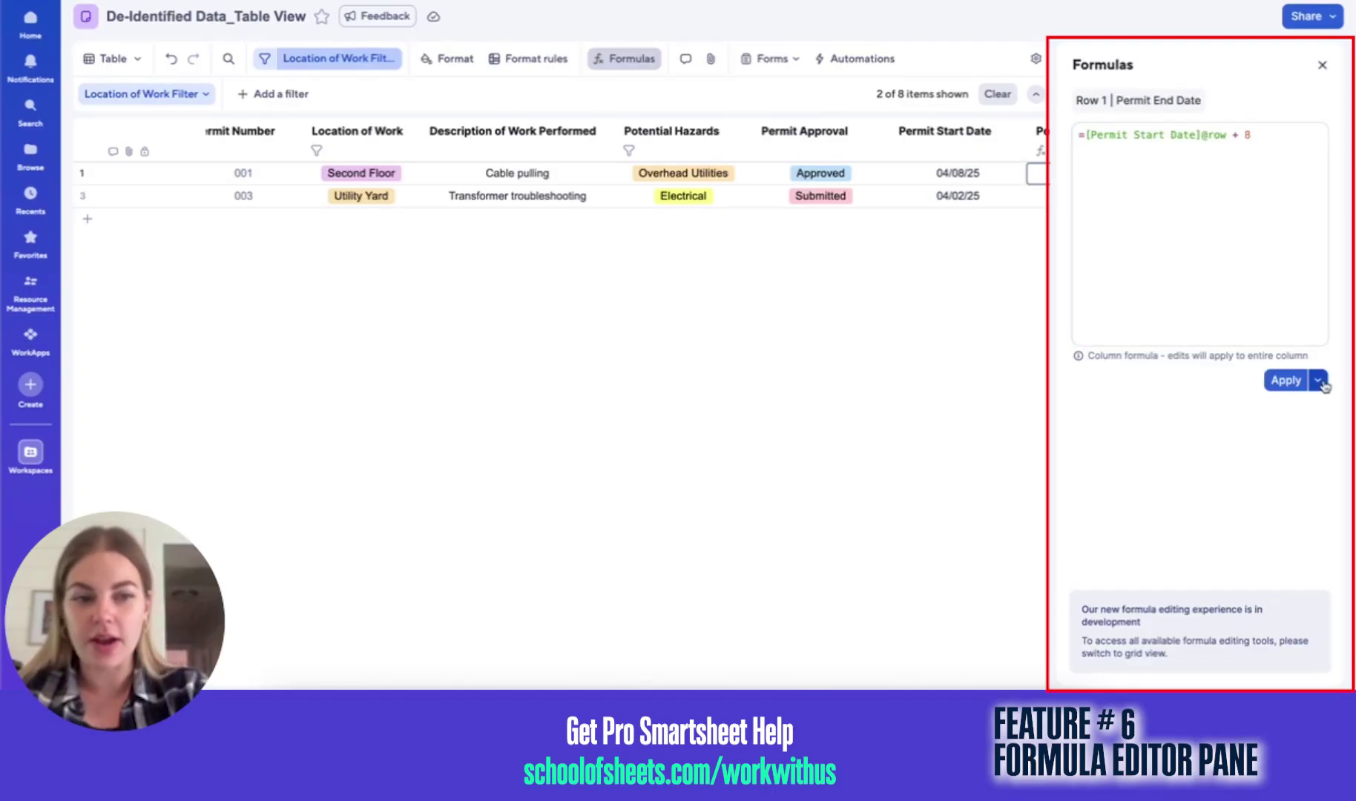
left_click(1324, 384)
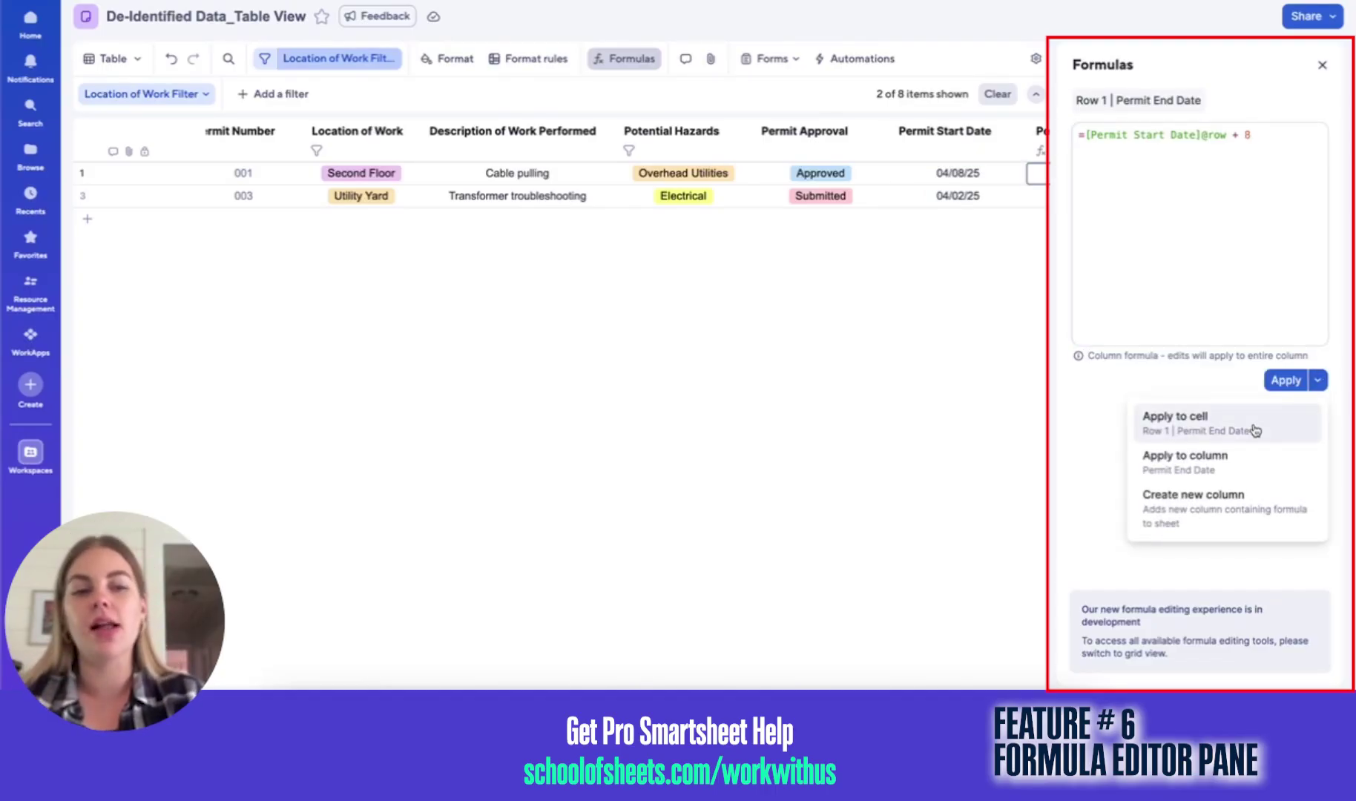